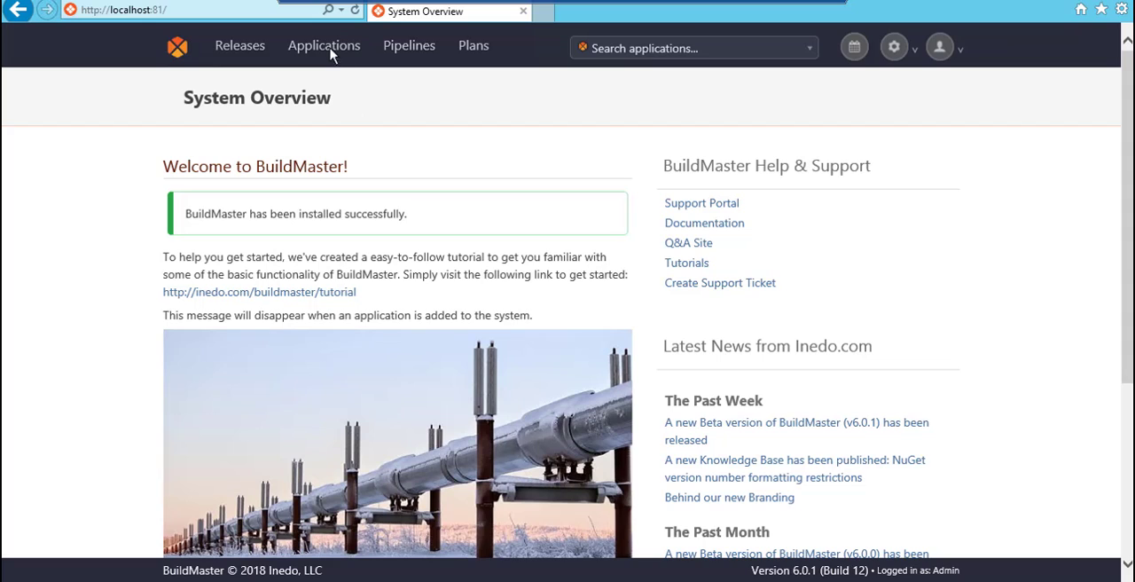
Create a new application named Accounts with the default Integration, Testing and Production pipeline
left_click(327, 49)
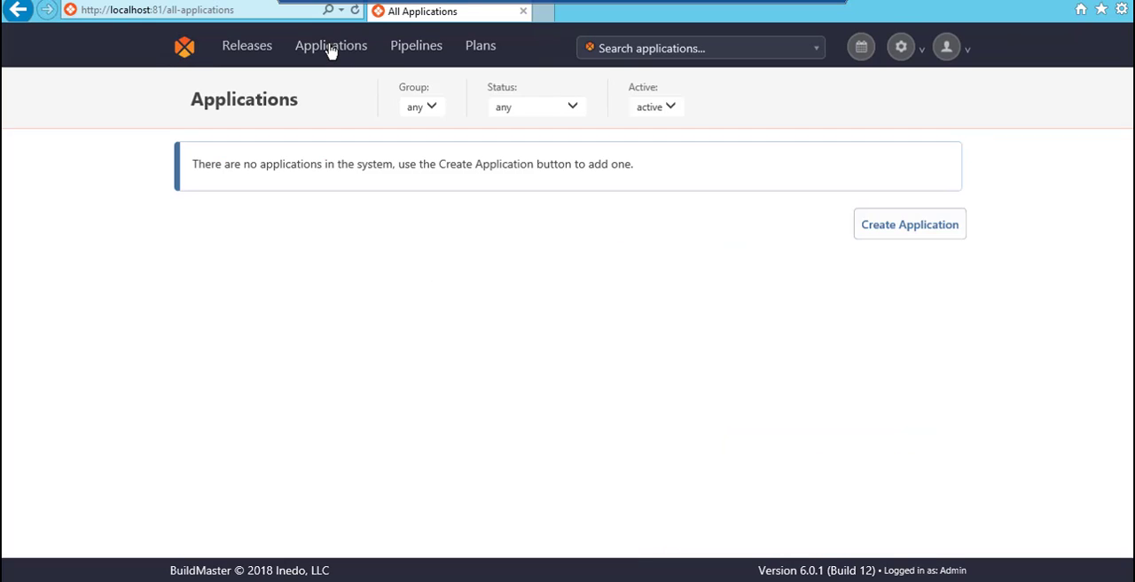
left_click(900, 228)
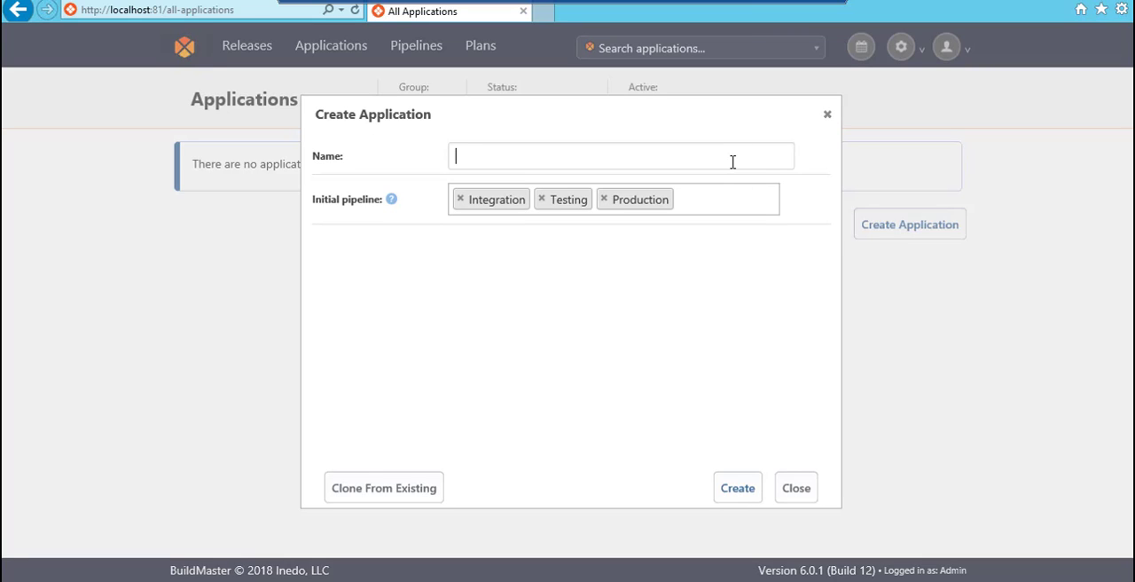
type("Accounts")
left_click(751, 495)
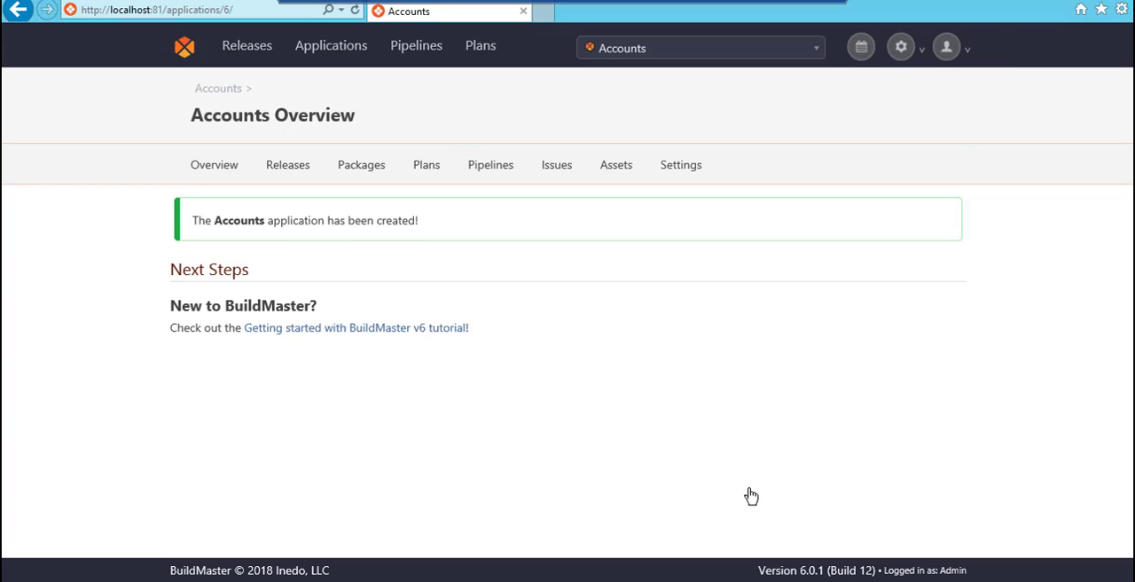
Open the application's Deploy Accounts plan for editing and delete its auto-generated sample block
left_click(427, 164)
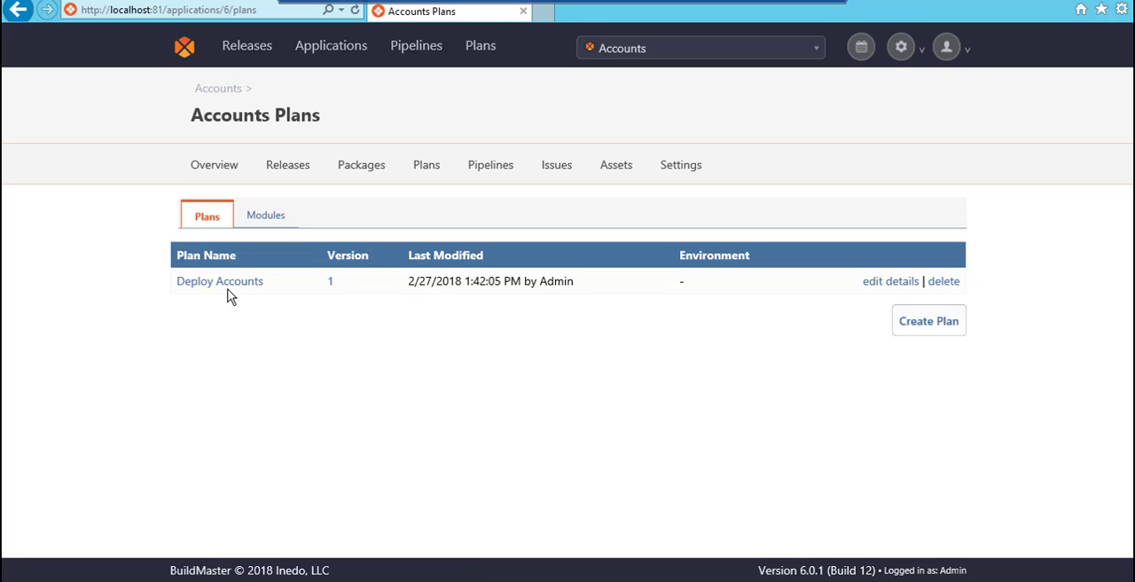
left_click(220, 282)
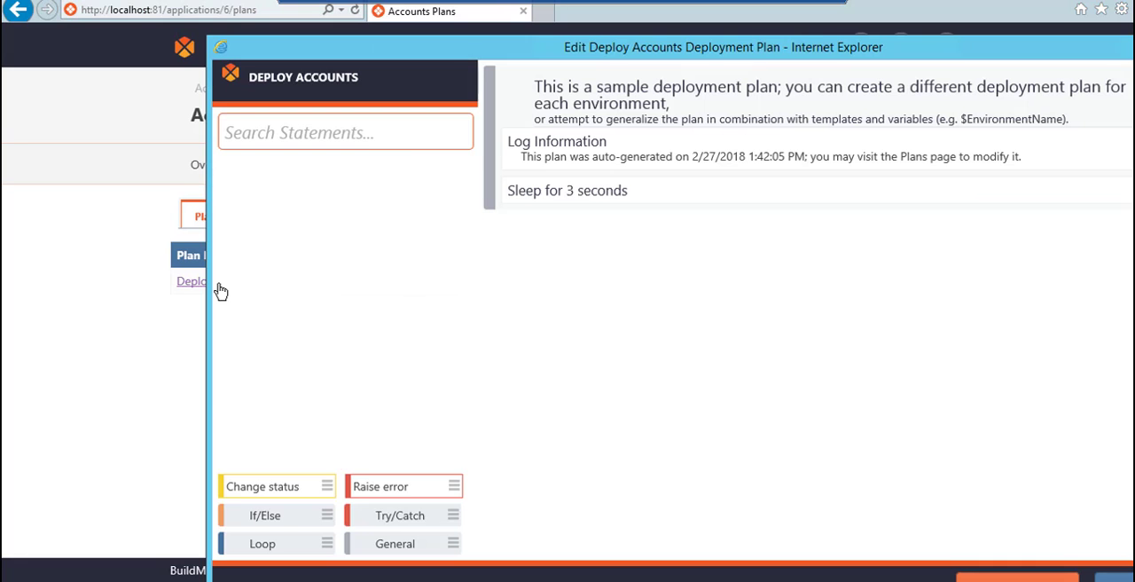
left_click_drag(625, 42, 494, 8)
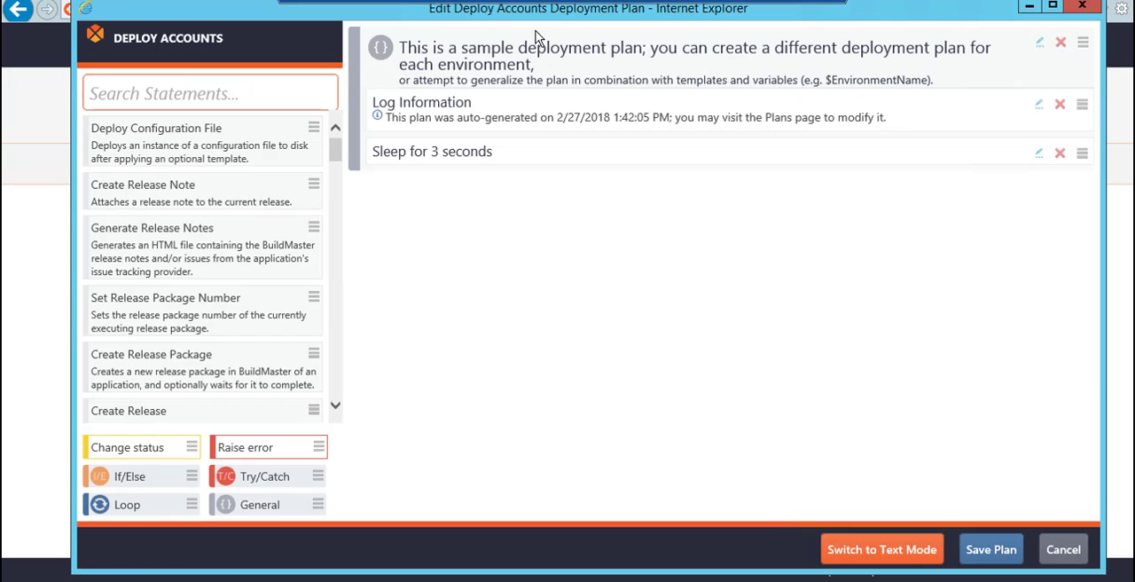
left_click(1061, 44)
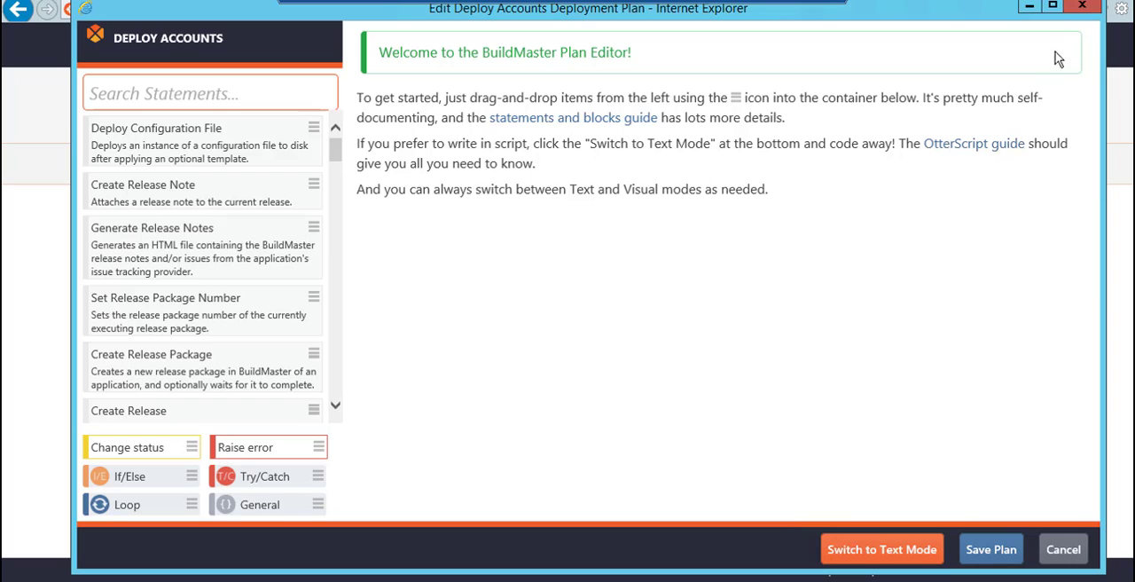
Add a General block to the empty plan with the short description Deploy Accounts
left_click_drag(318, 504, 596, 357)
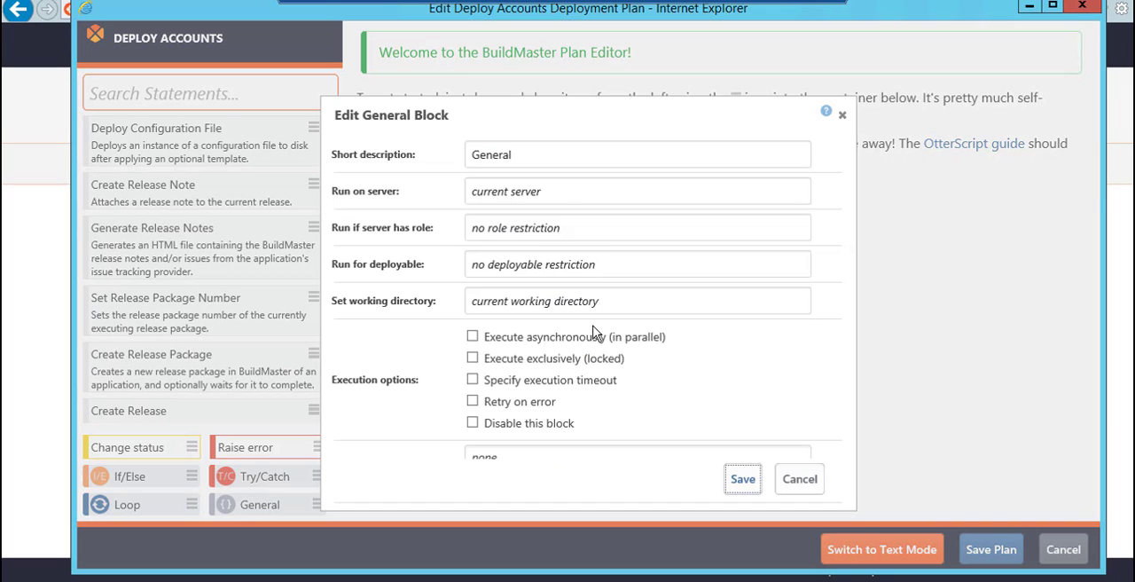
left_click_drag(565, 155, 452, 171)
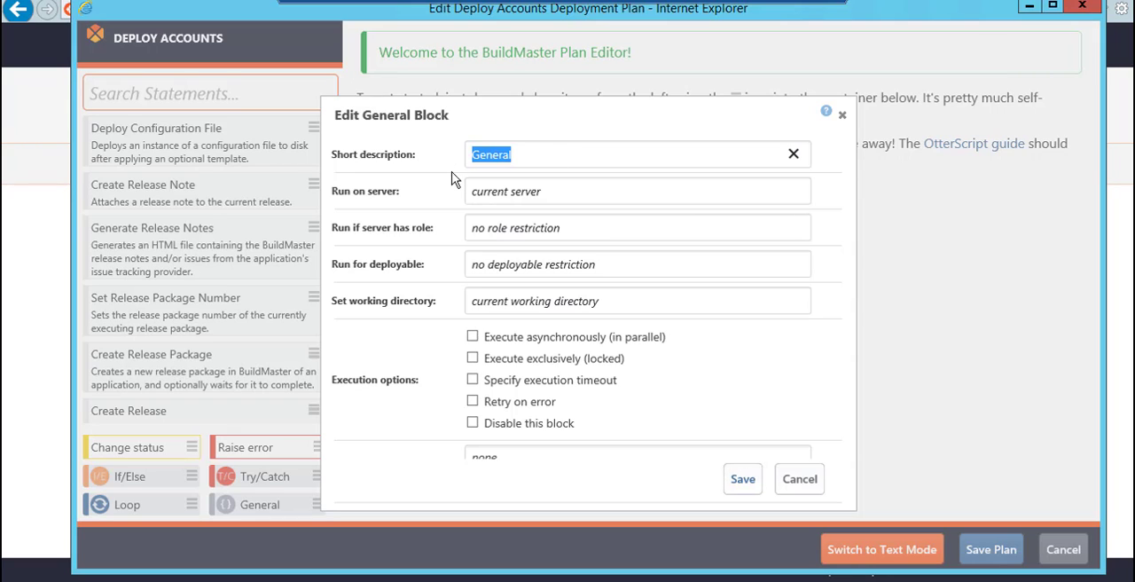
type("Deploy Acco")
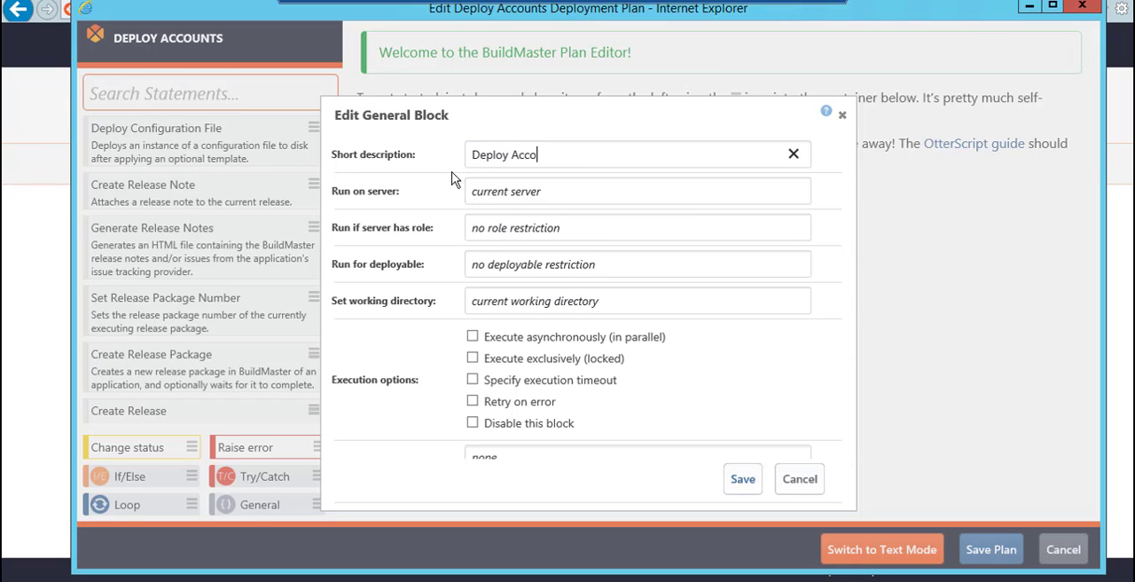
type("unts")
left_click(741, 480)
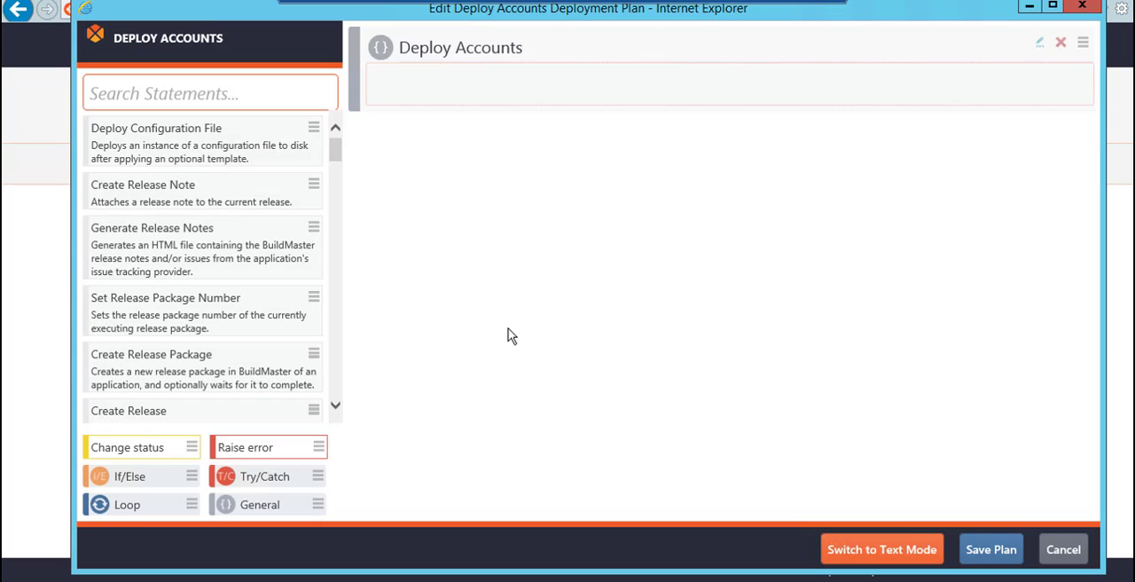
Add an Ensure App Pool operation to the Deploy Accounts block, with name AccountsAppPool, .NET CLR version v4.0 and state Stopped
left_click(220, 88)
type("ensure a")
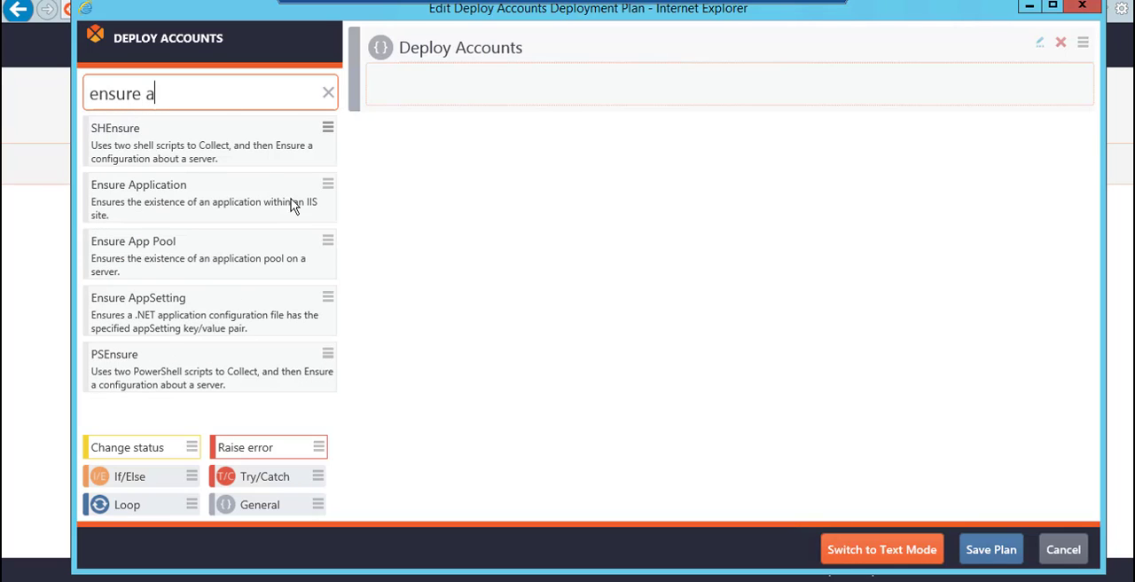
left_click_drag(328, 241, 620, 79)
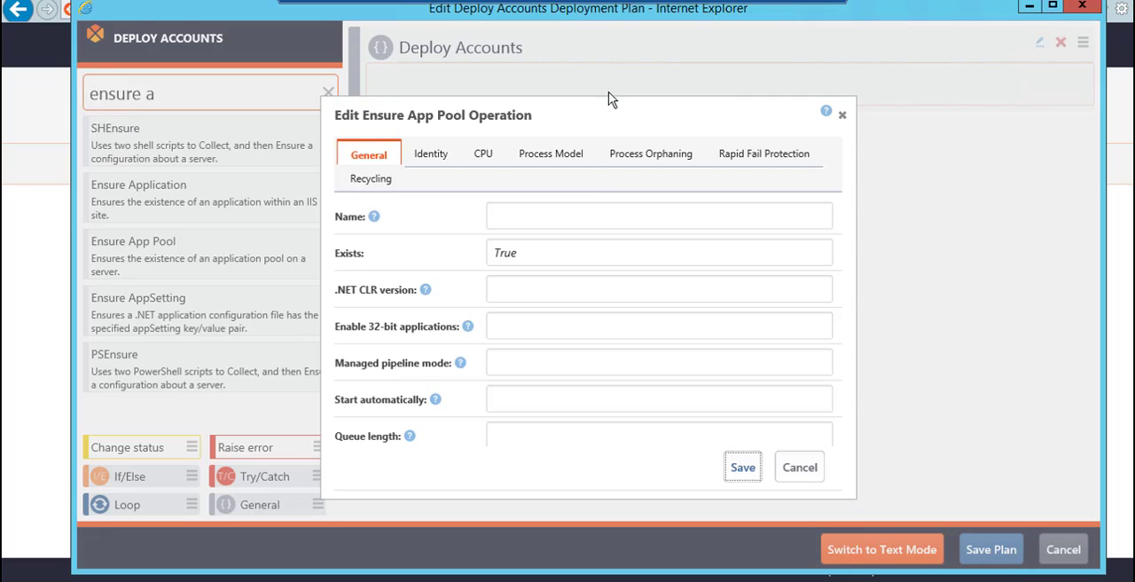
left_click(572, 215)
type("AccountsAp")
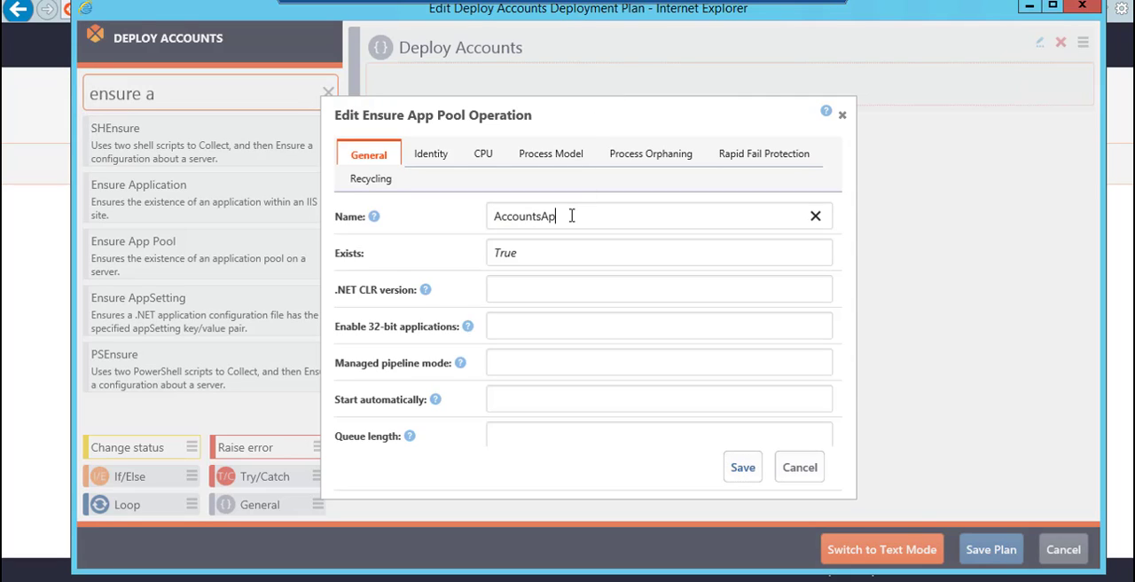
type("pPool")
left_click(557, 291)
type("v4.0")
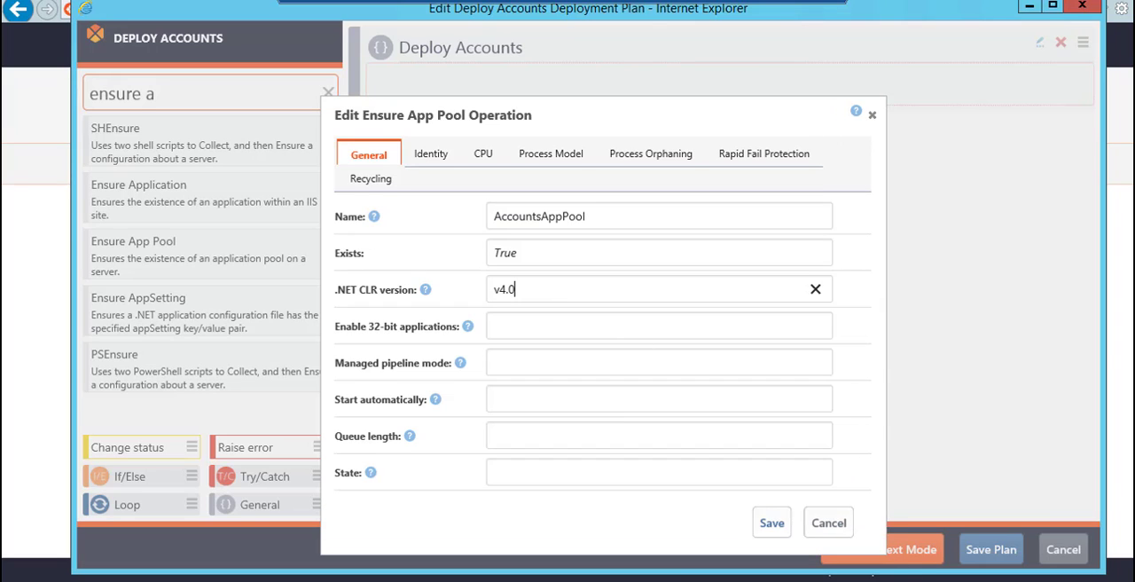
left_click(548, 445)
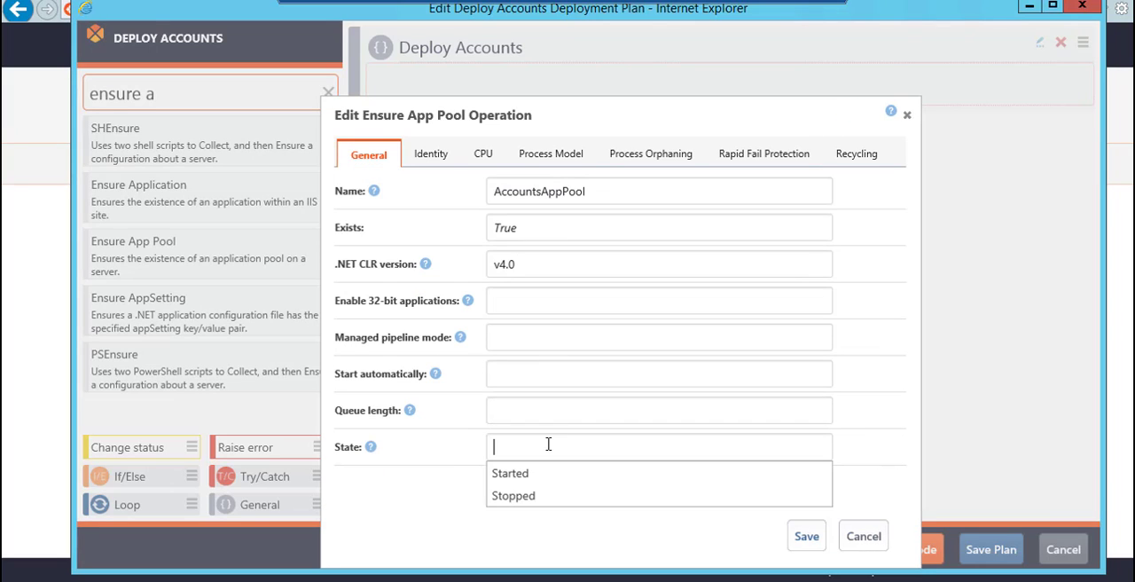
left_click(555, 497)
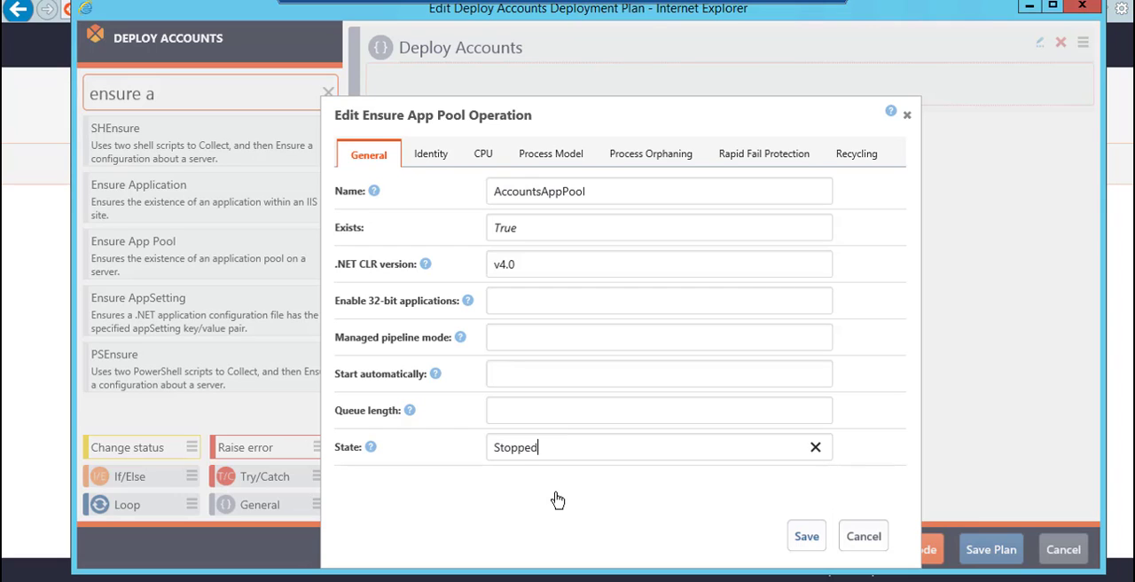
left_click(806, 535)
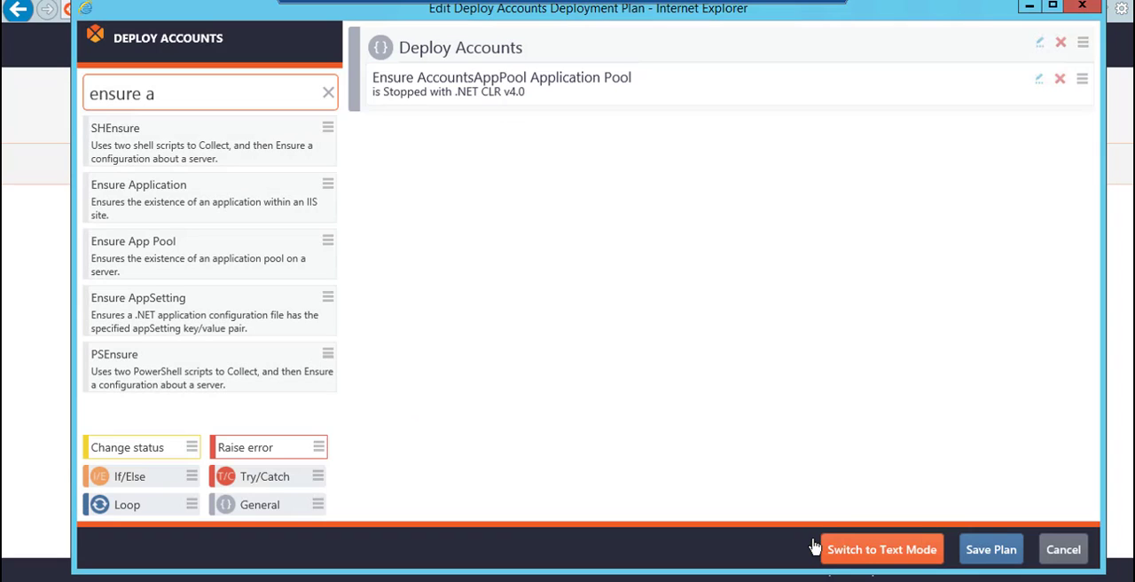
Add a Deploy Artifact operation below the app pool operation, deploying the artifact Accounts to the directory C:\Websites\Accounts
left_click(328, 92)
left_click(312, 95)
type("deploy")
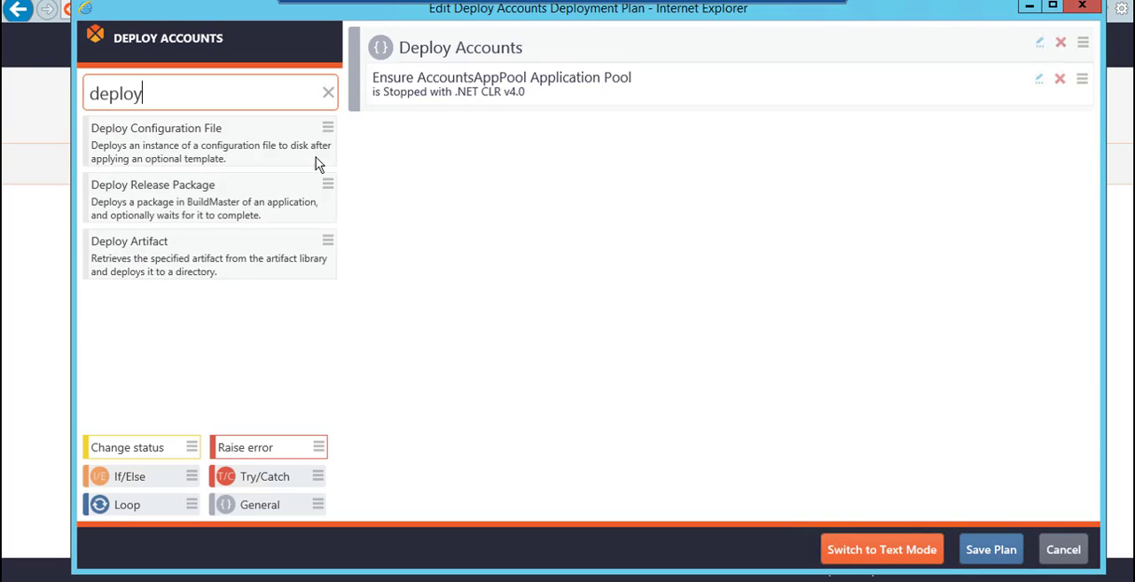
left_click_drag(326, 238, 629, 109)
left_click(615, 183)
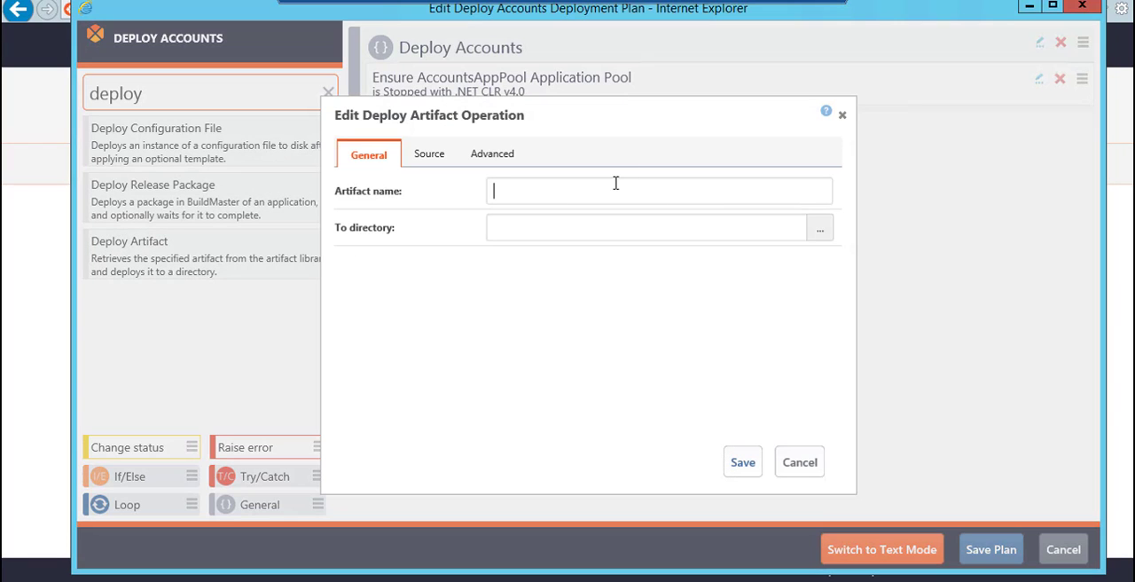
type("Accounts")
left_click(636, 219)
type("C:\\Websites\\Accounts")
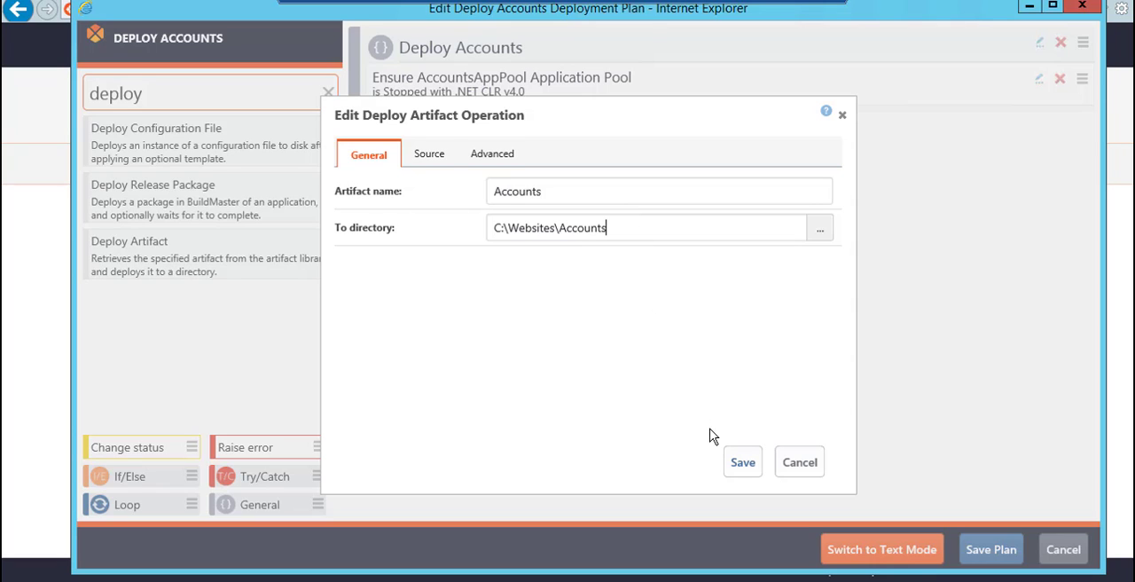
left_click(742, 462)
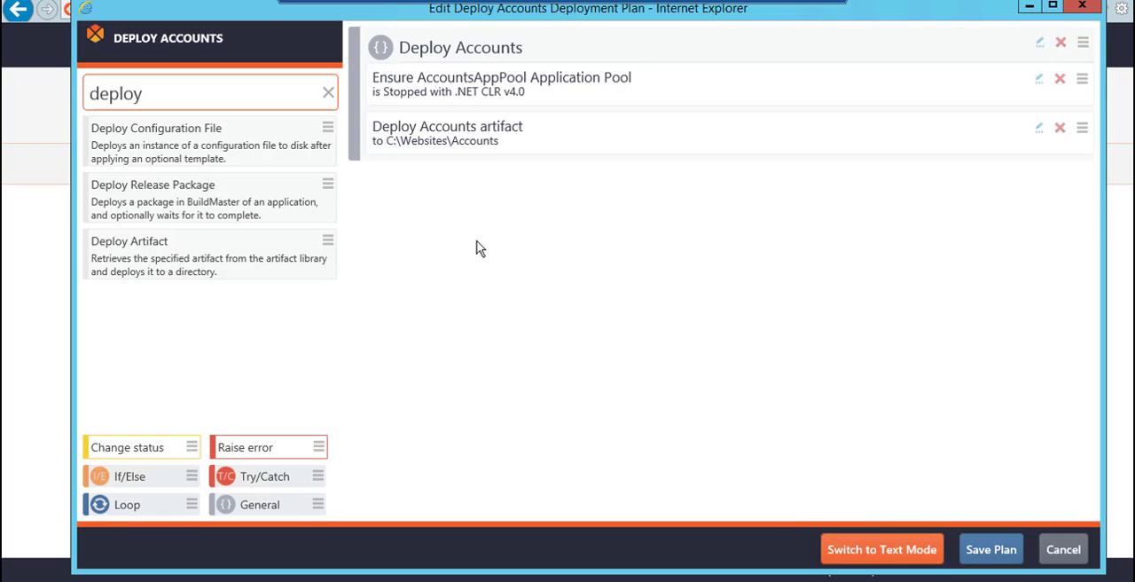
Add a Start App Pool operation for AccountsAppPool below the artifact deployment and save the plan
left_click(327, 93)
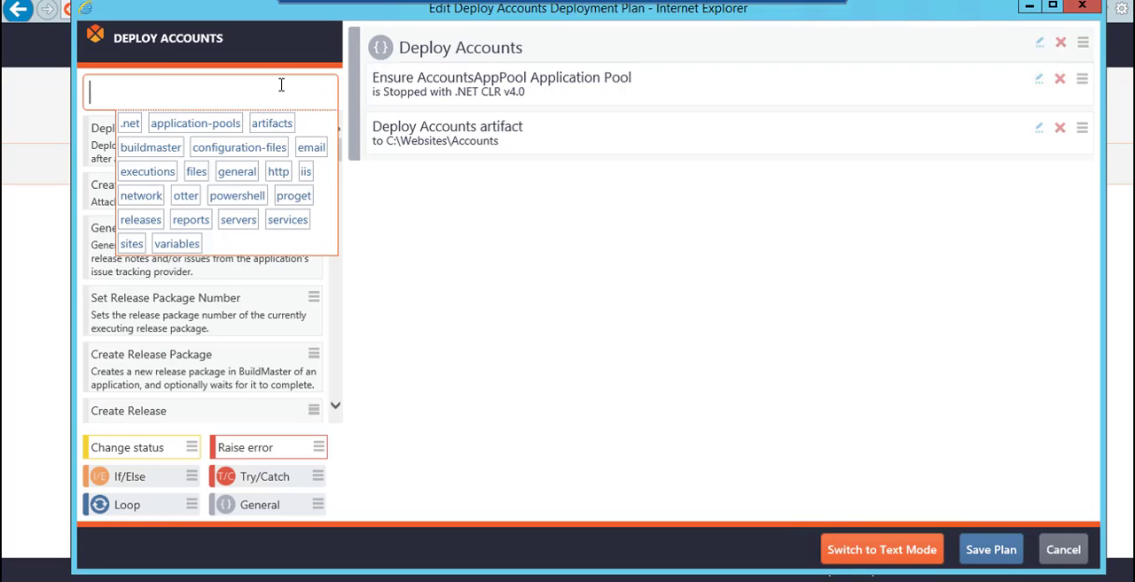
type("start a")
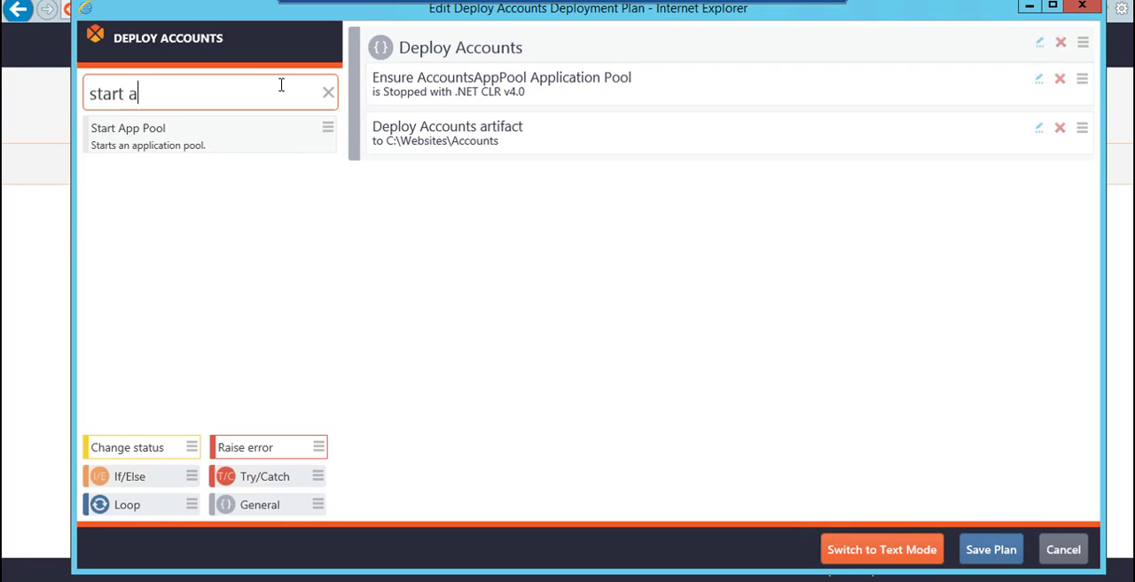
left_click_drag(325, 130, 464, 173)
left_click(509, 152)
type("A")
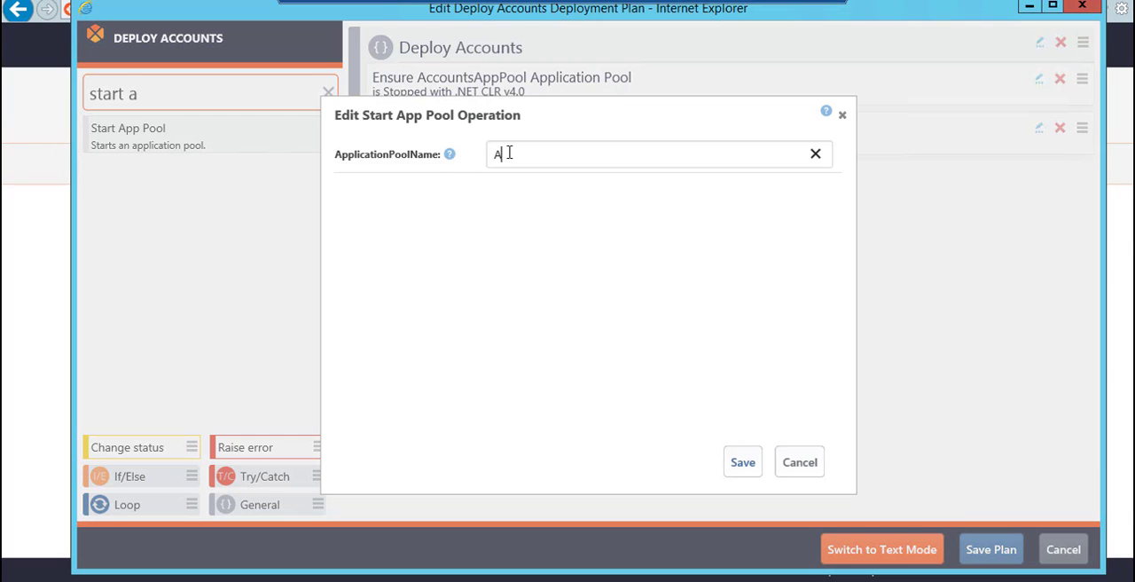
type("ccountsAppPool")
left_click(743, 463)
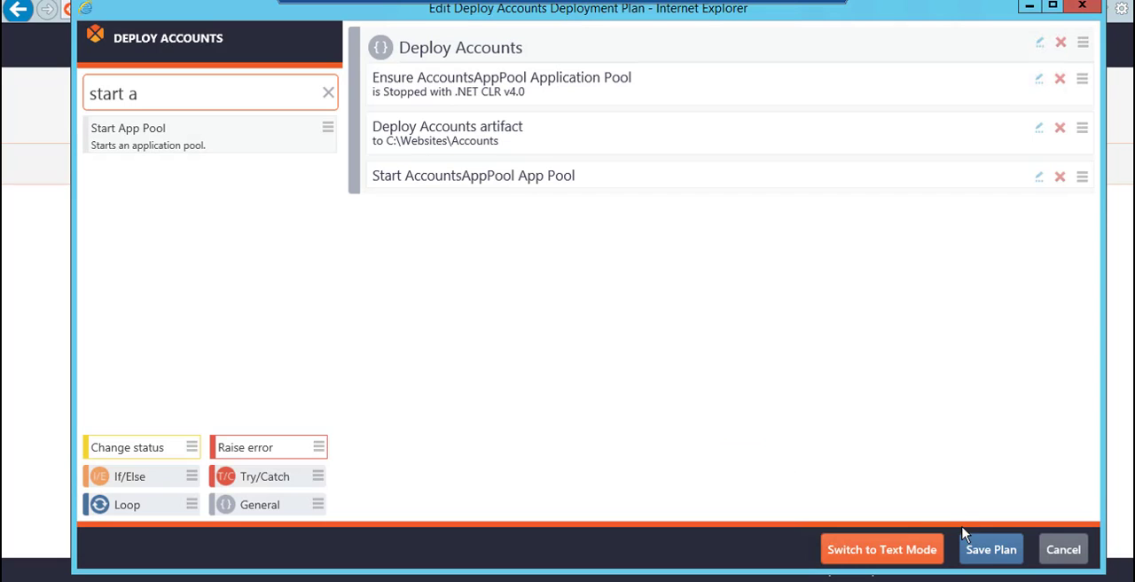
left_click(986, 550)
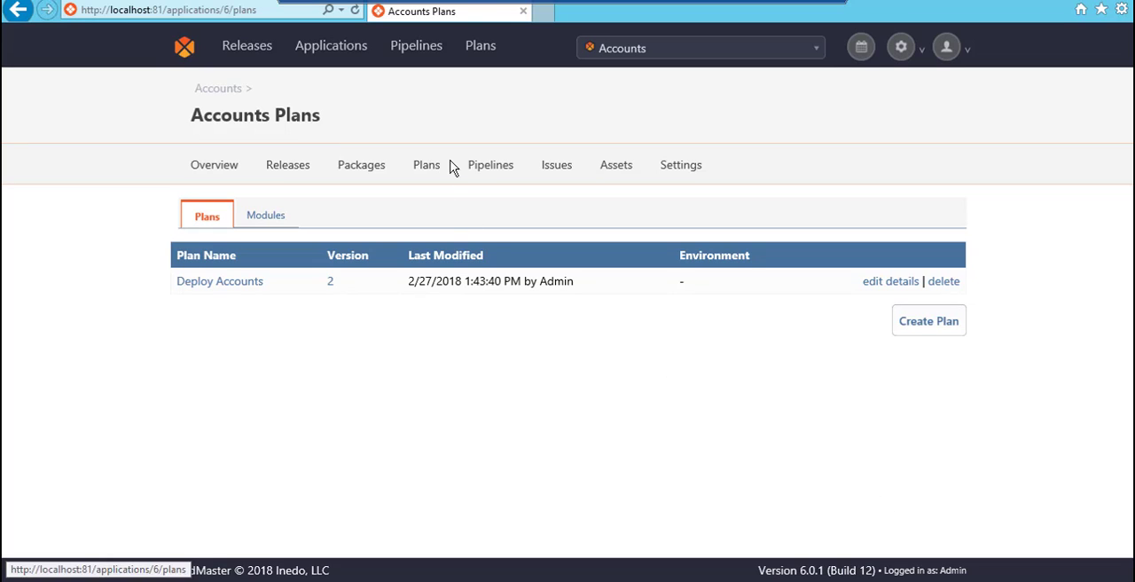
In the Accounts pipeline, set the Integration stage's Deploy Accounts target to the specific server localhost and save it
left_click(475, 170)
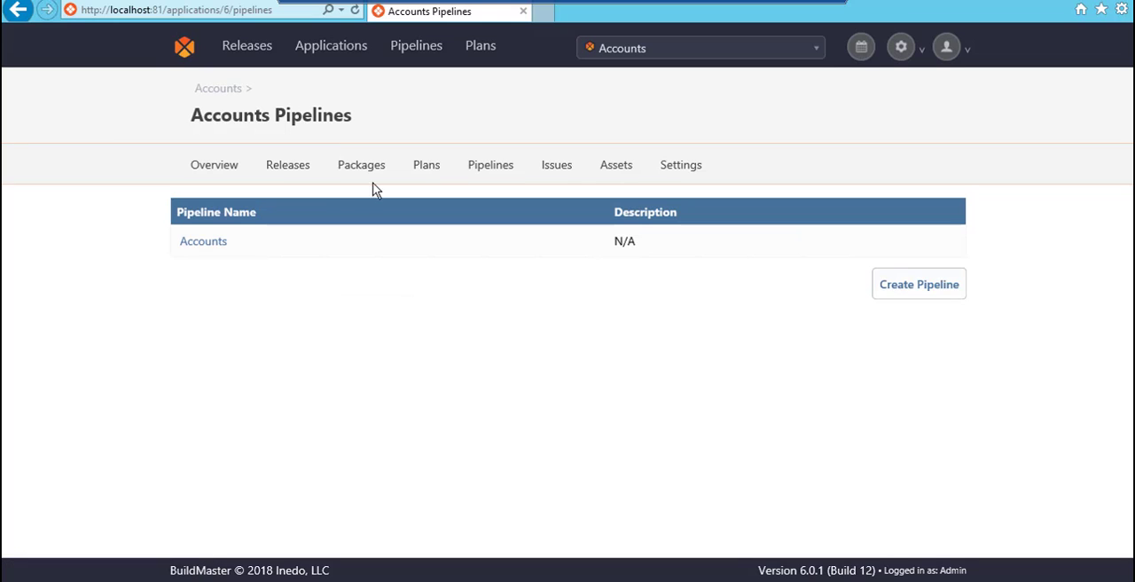
left_click(196, 245)
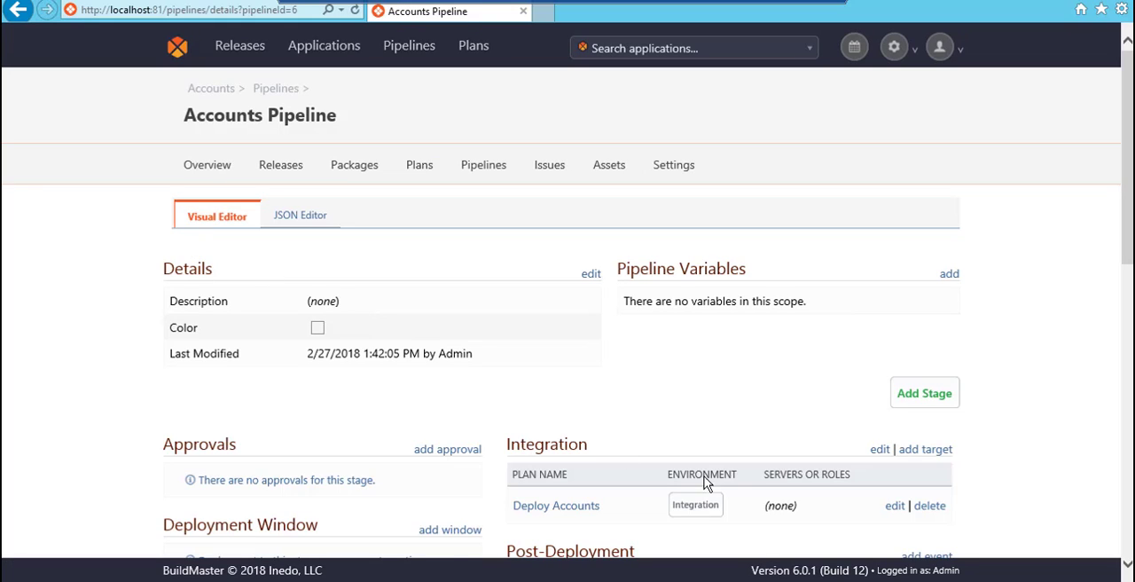
left_click(895, 507)
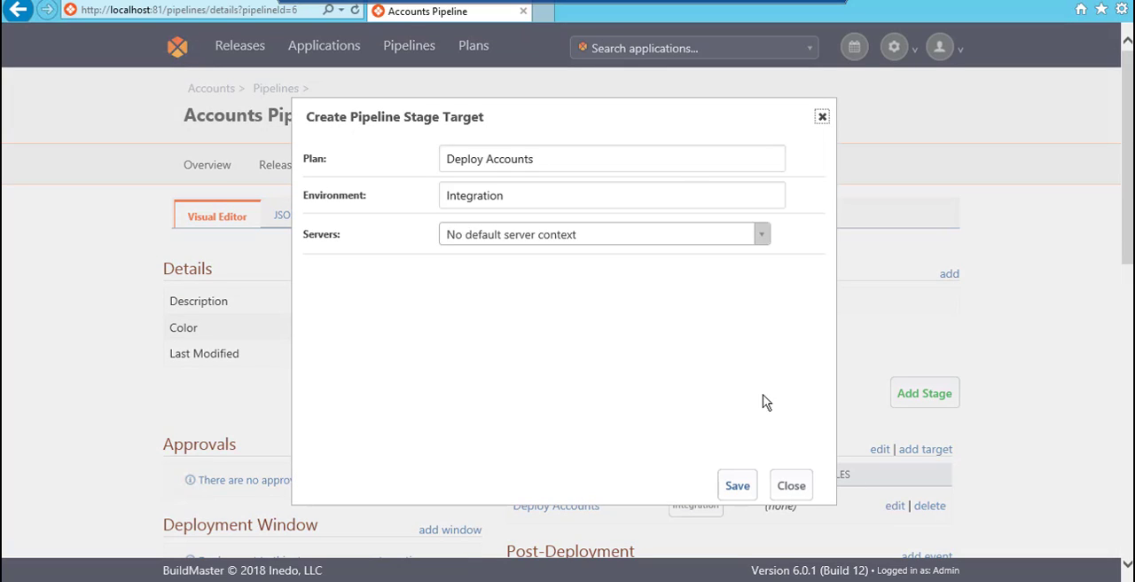
left_click(634, 235)
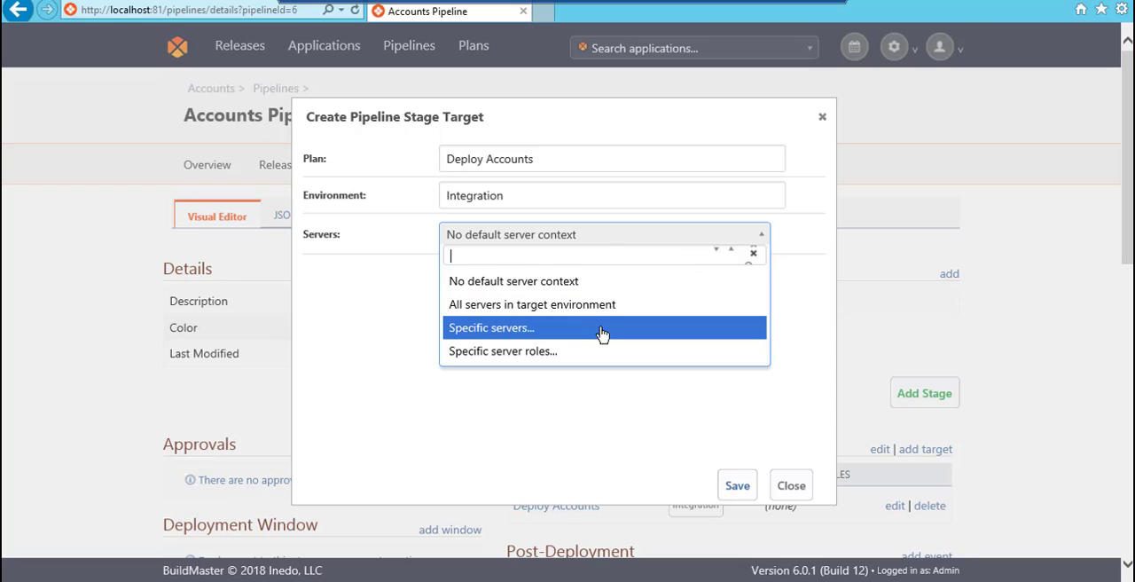
left_click(602, 329)
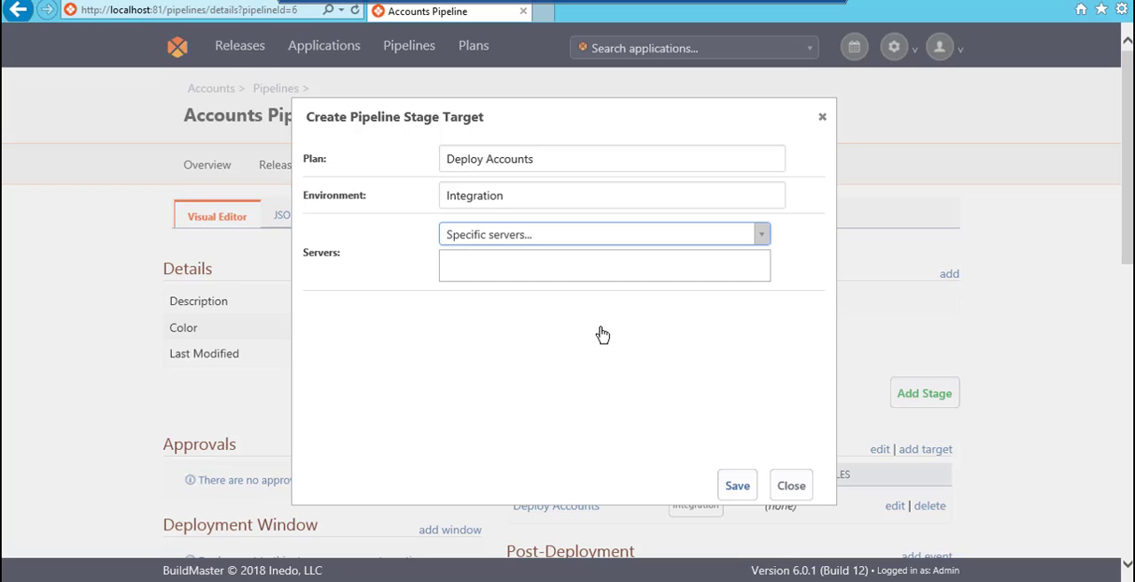
left_click(563, 265)
left_click(559, 298)
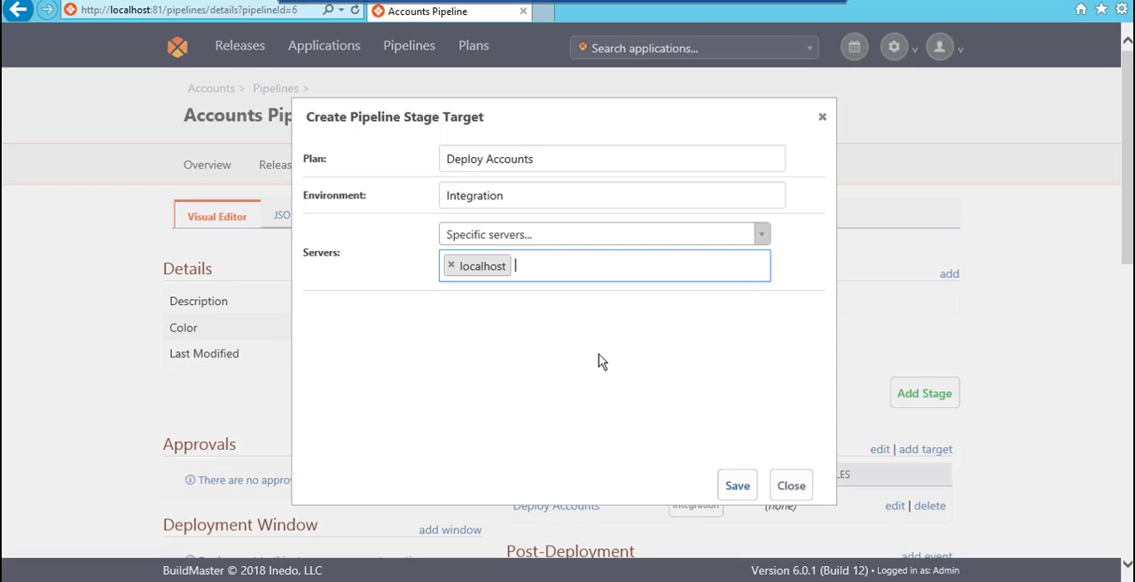
left_click(736, 485)
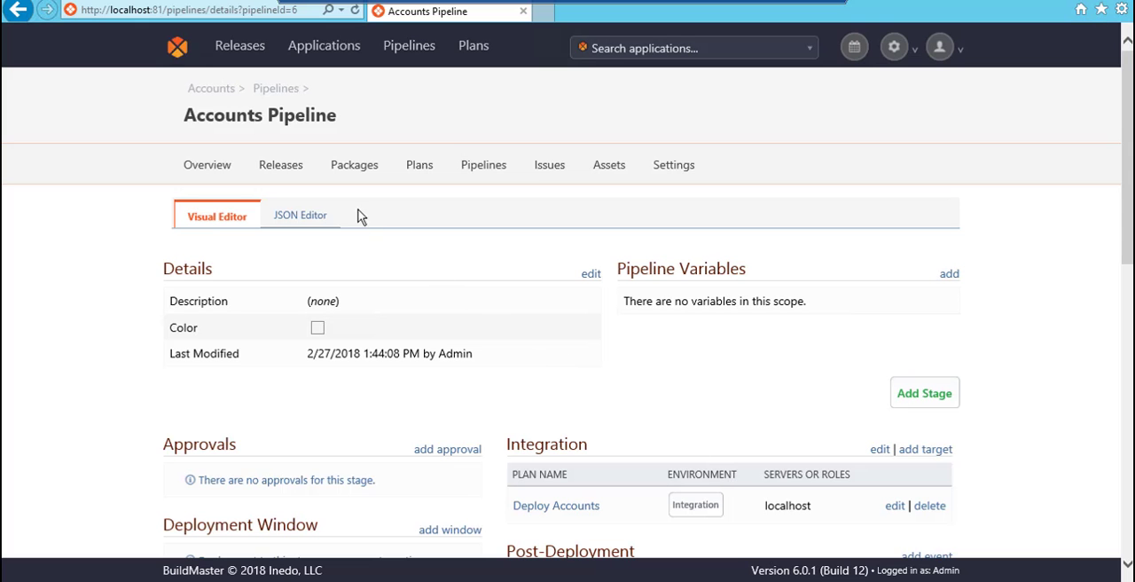
Create release 0.0.0 for the Accounts application using the Accounts pipeline
left_click(284, 170)
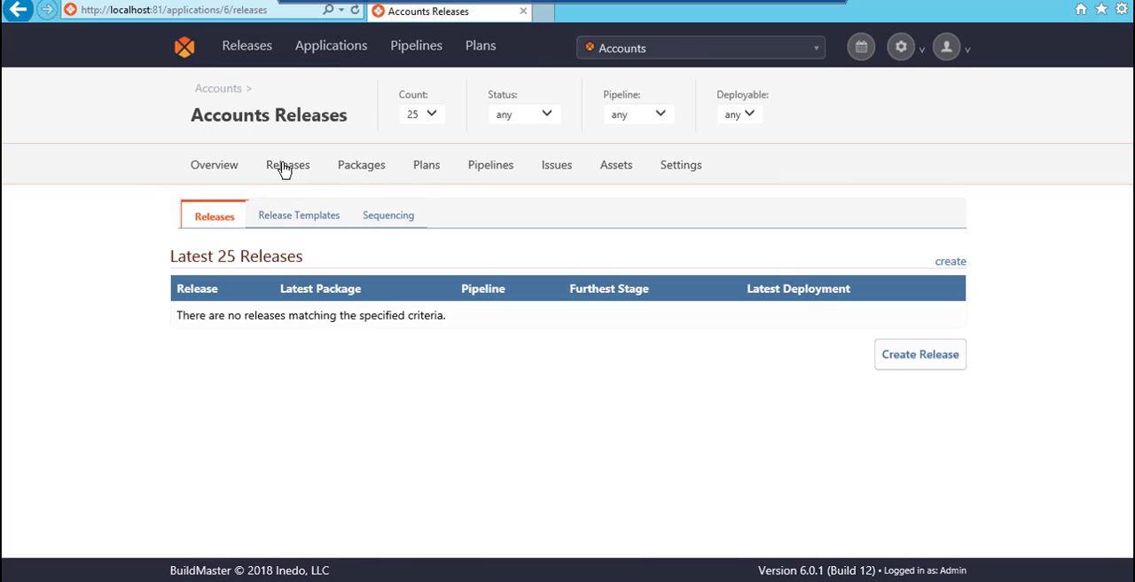
left_click(898, 363)
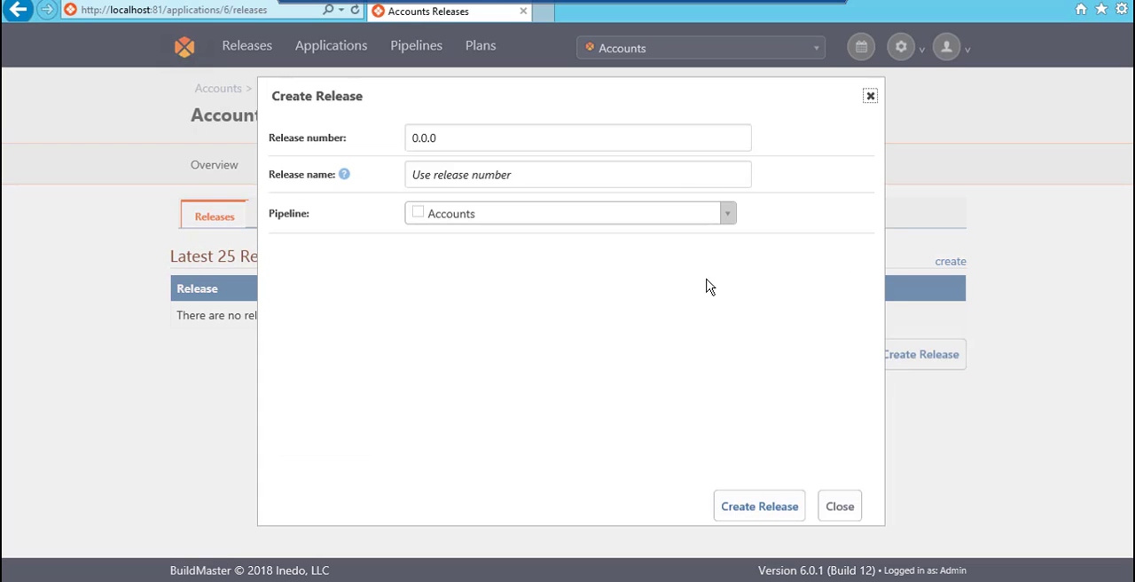
left_click(759, 506)
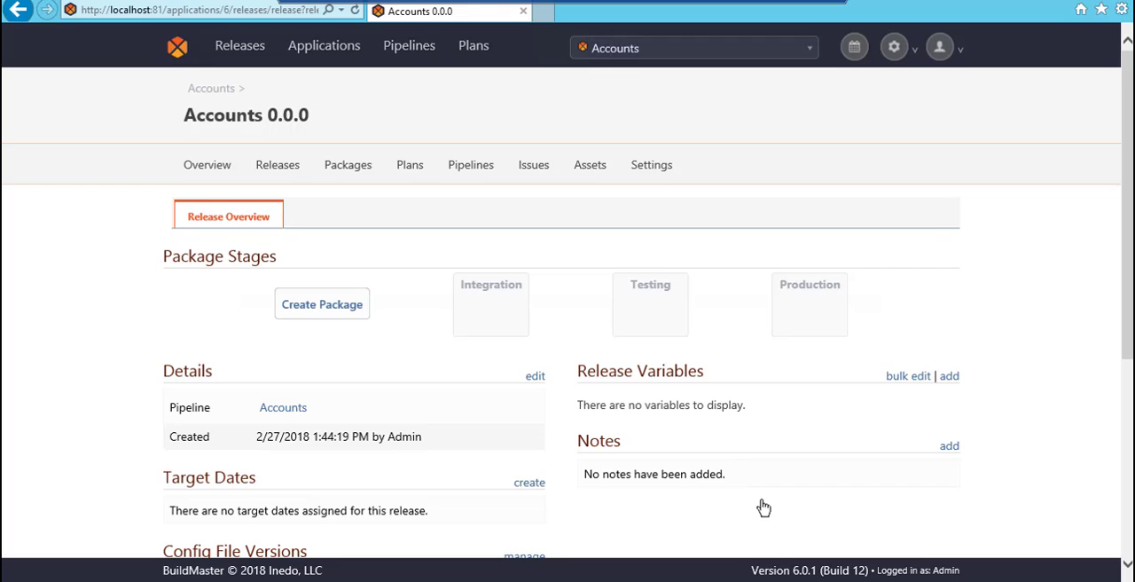
Create a package for release 0.0.0 with automatic numbering and automatic deployment to the Integration stage turned off
left_click(343, 316)
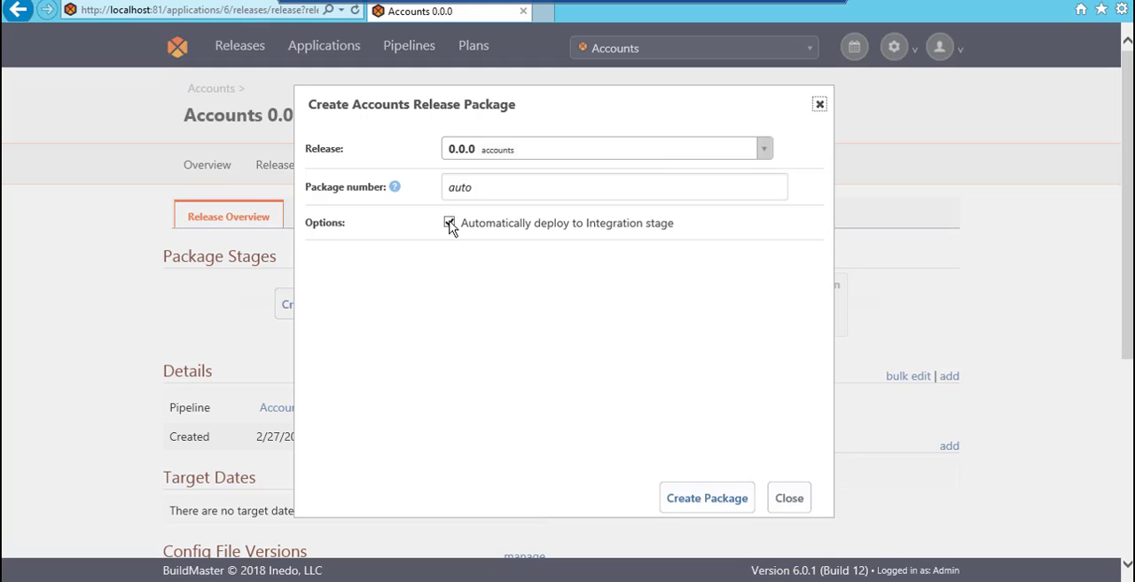
left_click(450, 224)
left_click(720, 499)
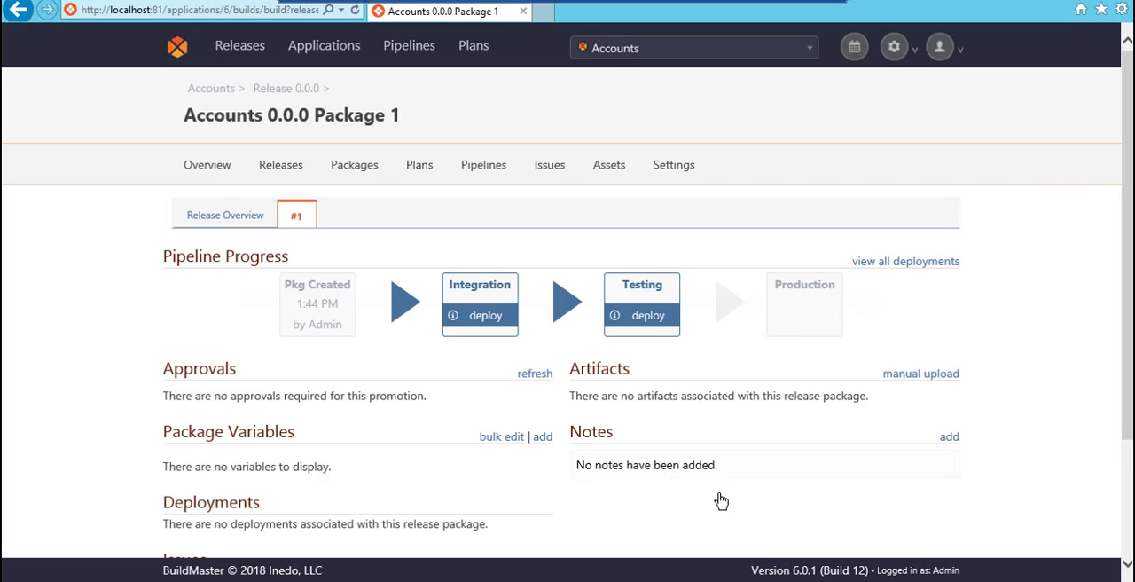
Manually upload the Accounts zip file from the Downloads folder to the package as an artifact named Accounts
left_click(900, 379)
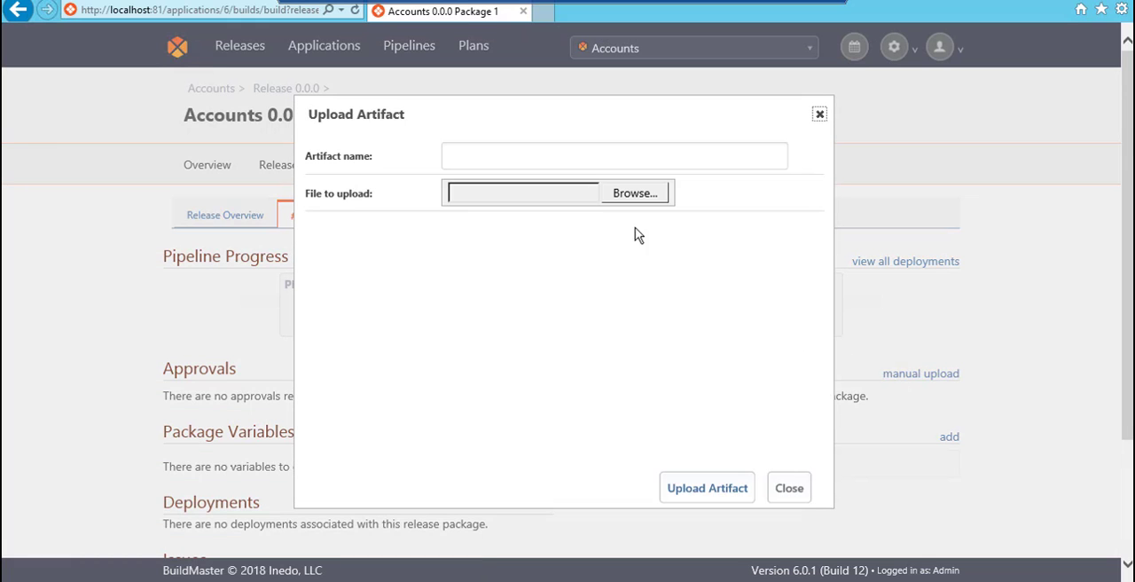
left_click(561, 159)
type("Accounts")
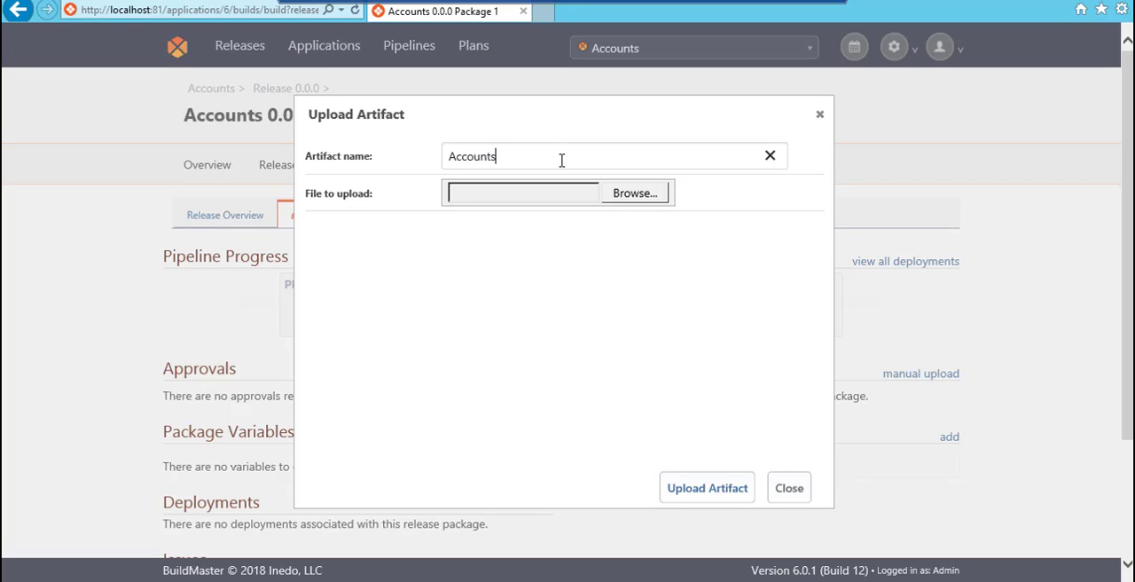
left_click(621, 194)
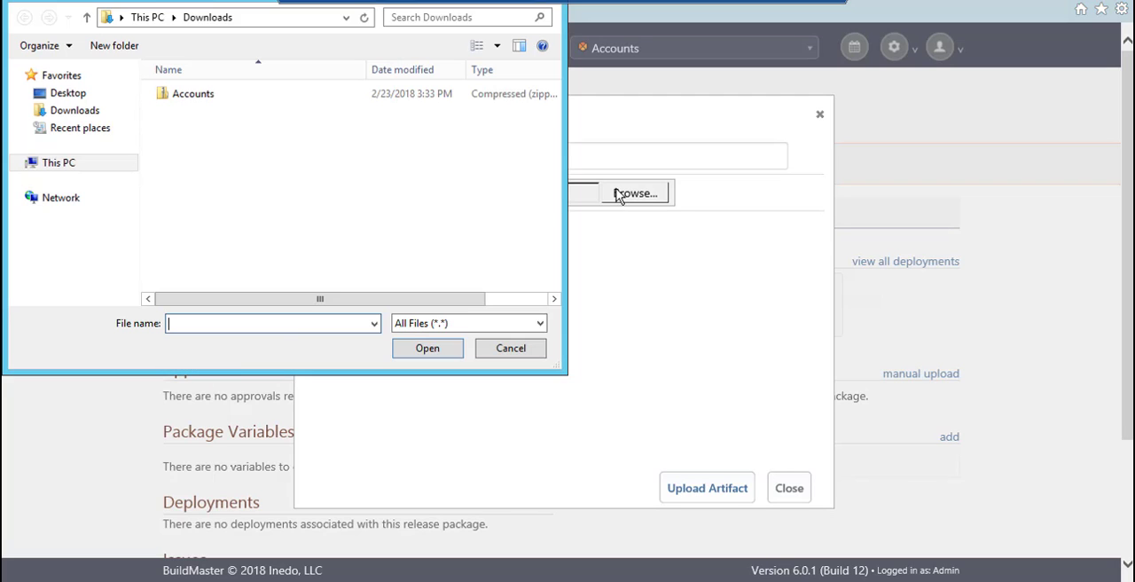
double_click(399, 100)
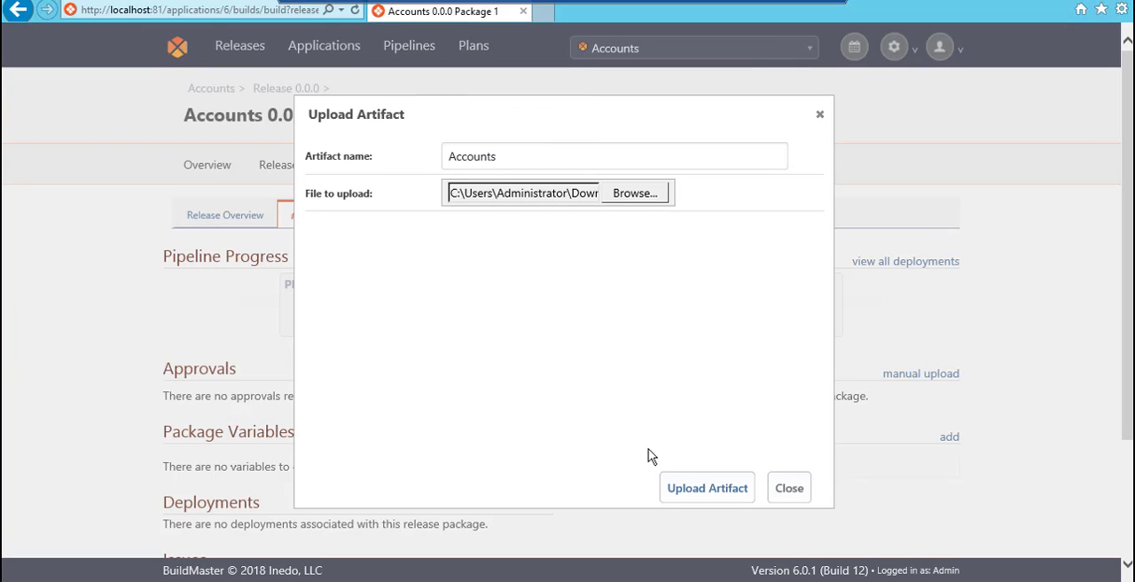
left_click(694, 491)
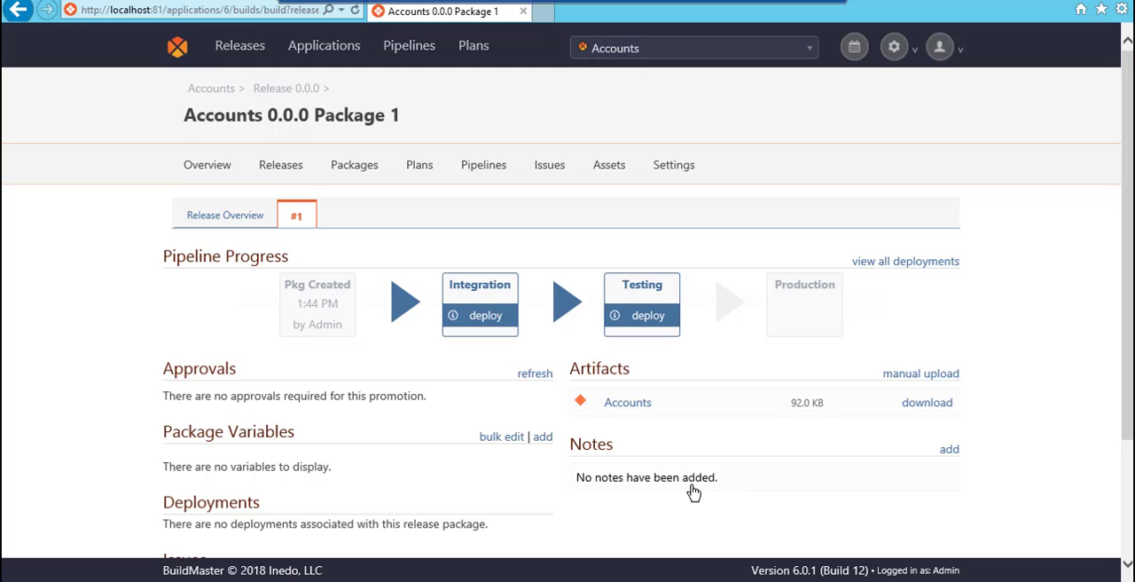
Deploy Package 1 to the Integration stage immediately and check its deployment on the package page
left_click(486, 318)
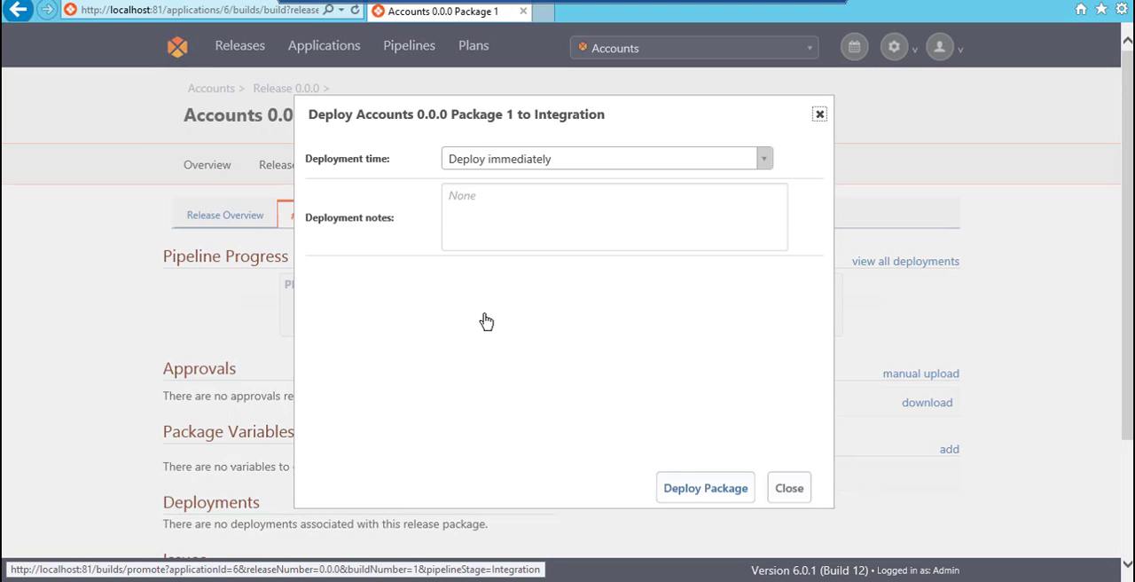
left_click(701, 489)
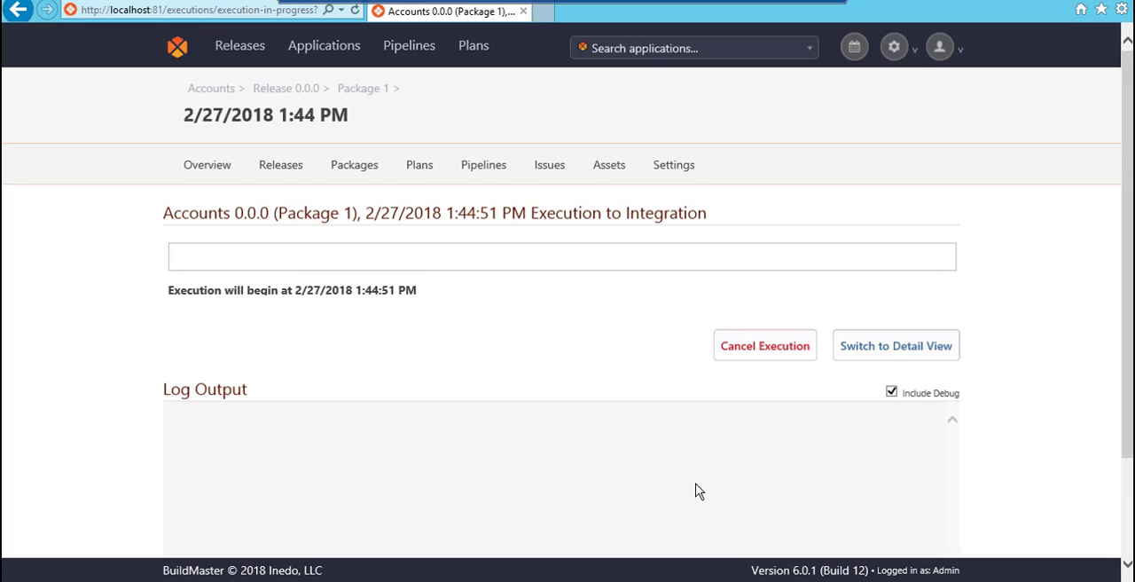
scroll(698, 490, "down", 3)
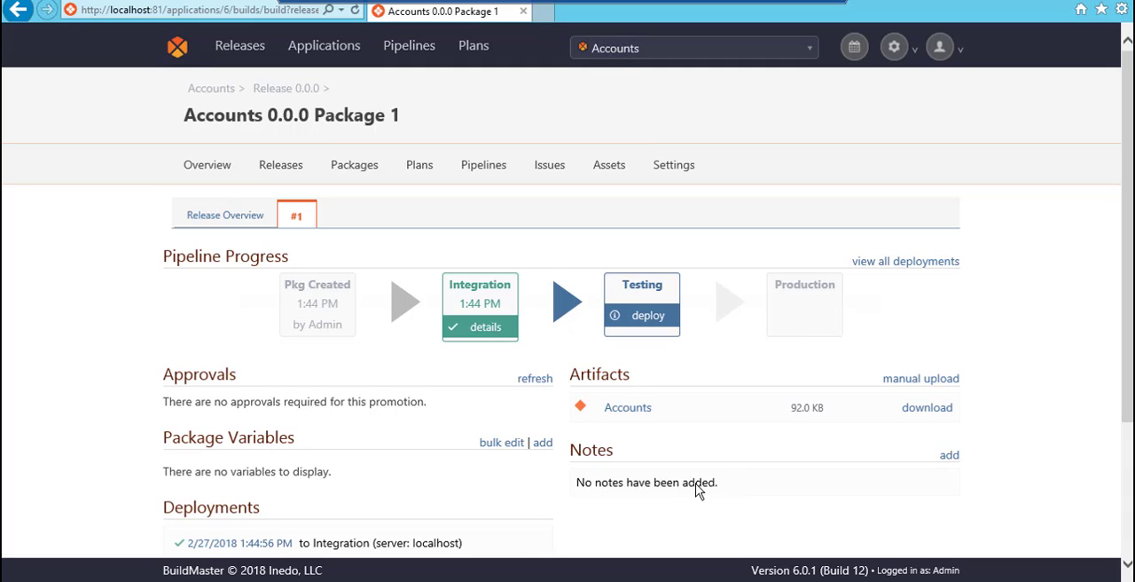
scroll(698, 491, "down", 1)
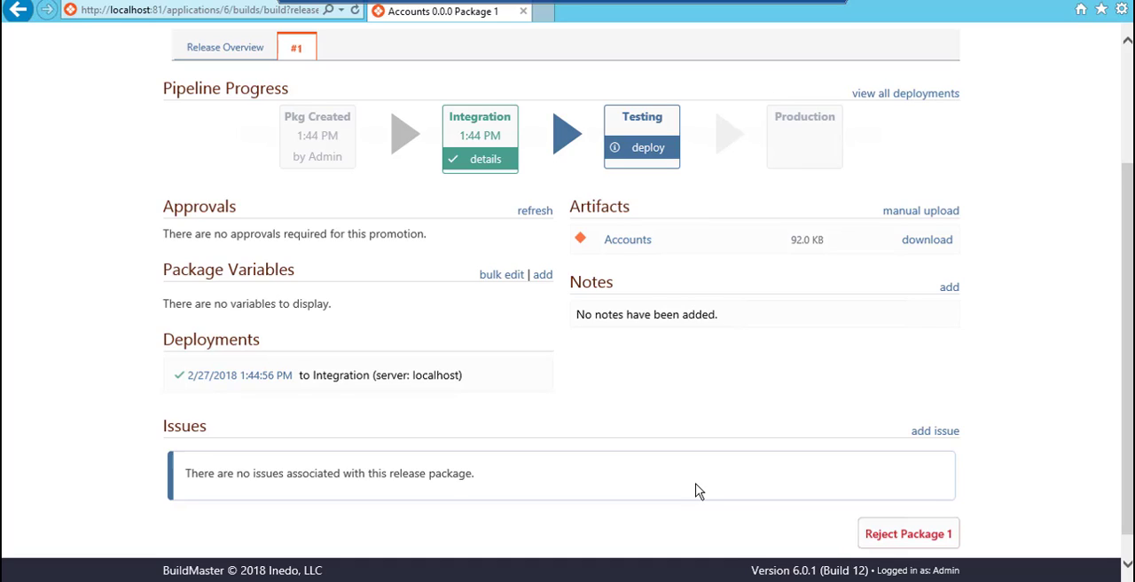
key("alt")
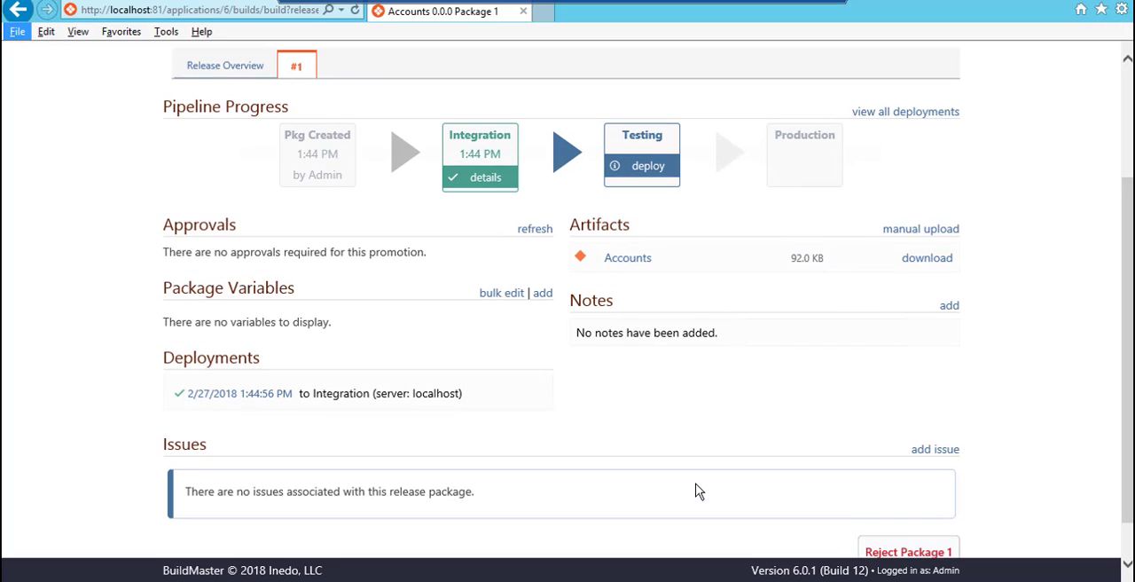